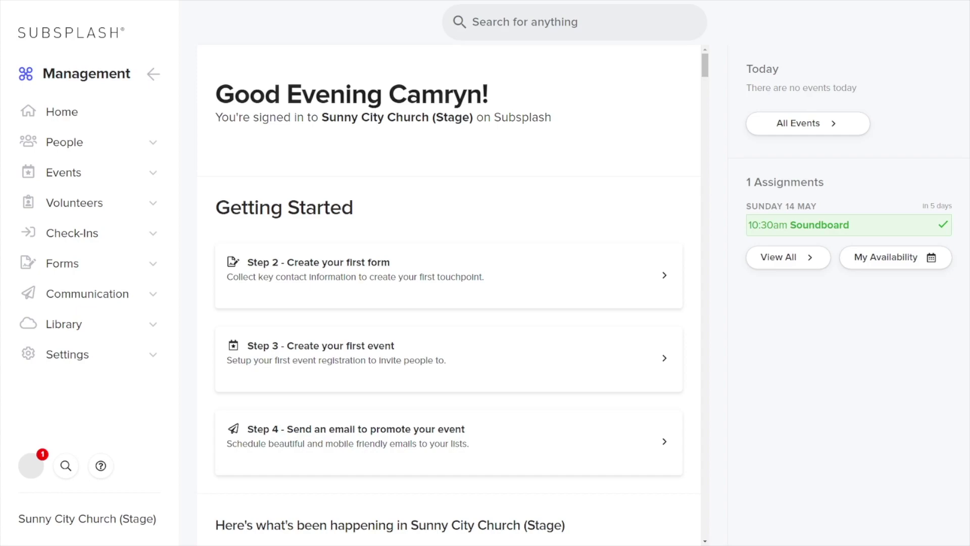
Step: Open the roster planner for the Sunday Morning Service on 14 May from the list of all events
left_click(153, 177)
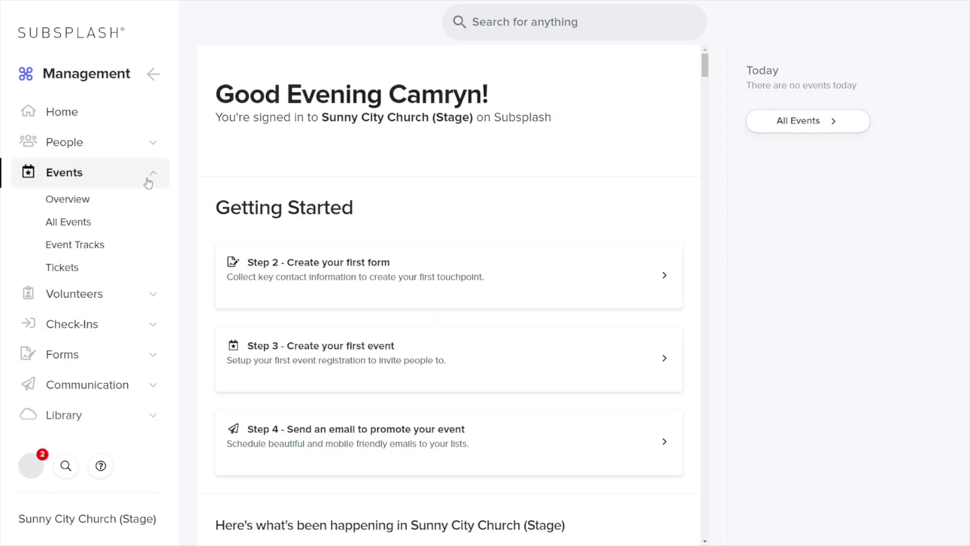
left_click(59, 226)
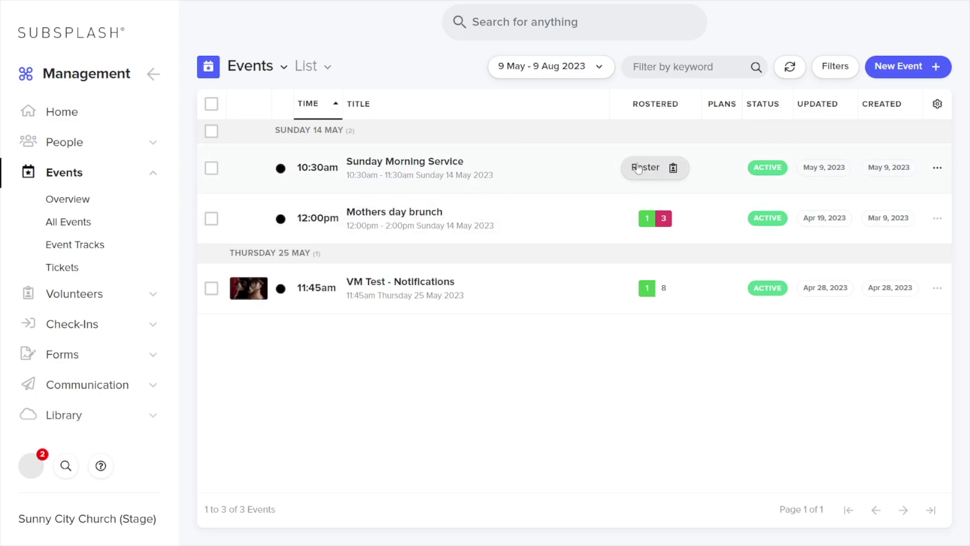
left_click(323, 67)
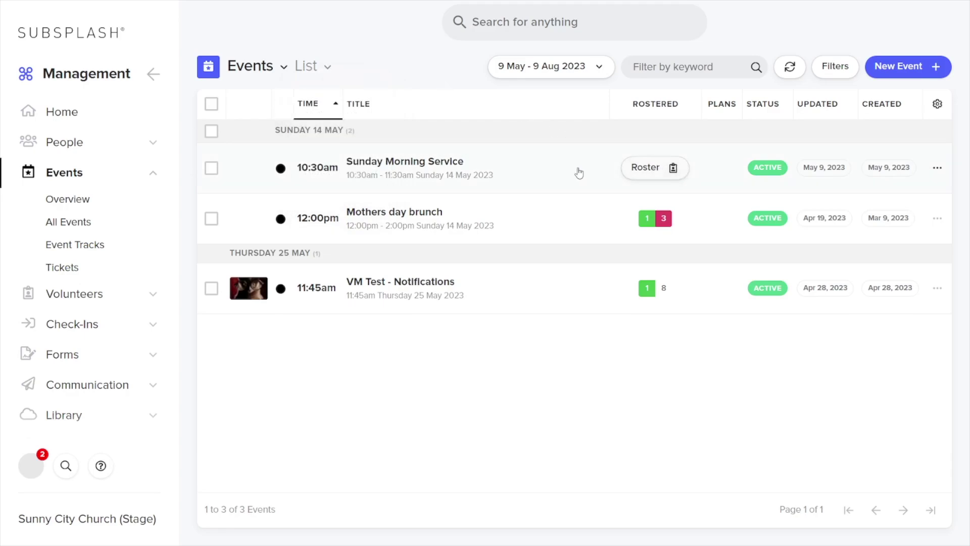
left_click(655, 168)
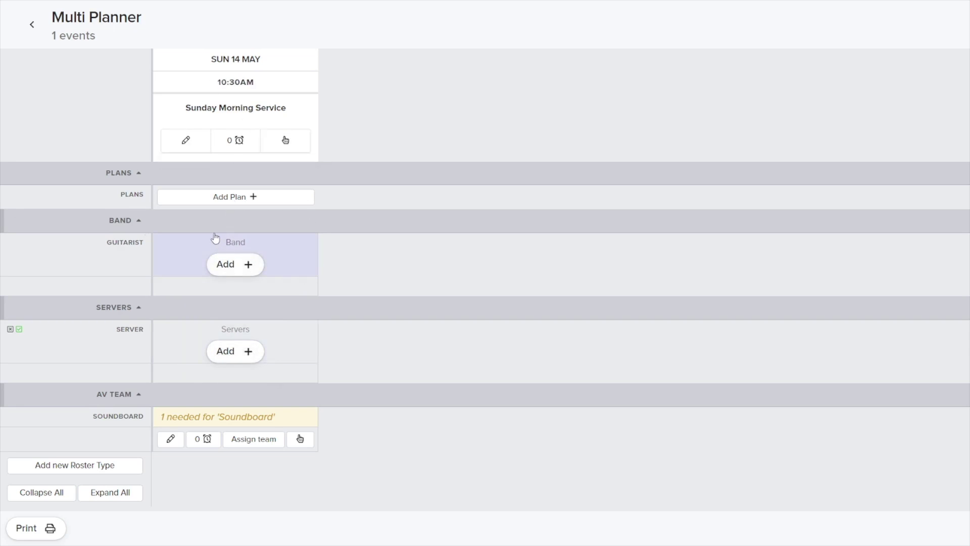
Step: Assign the volunteer to the open Soundboard position of the AV Team and send the proposed request
left_click(230, 420)
type("Camryn")
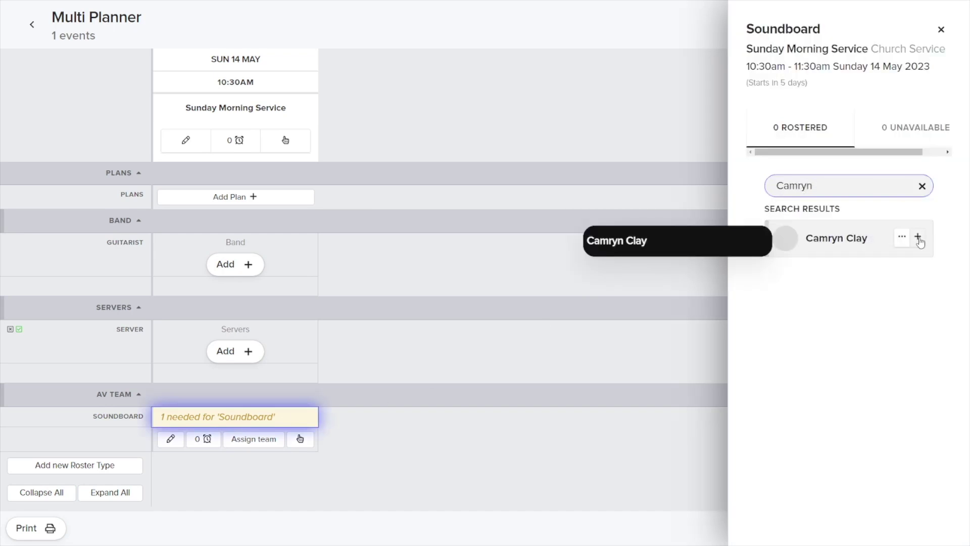
left_click(918, 238)
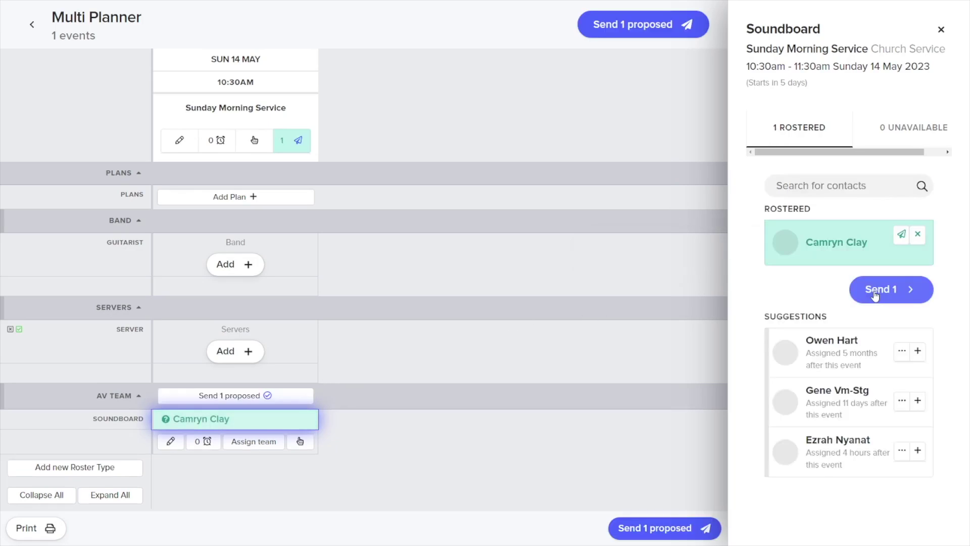
left_click(876, 295)
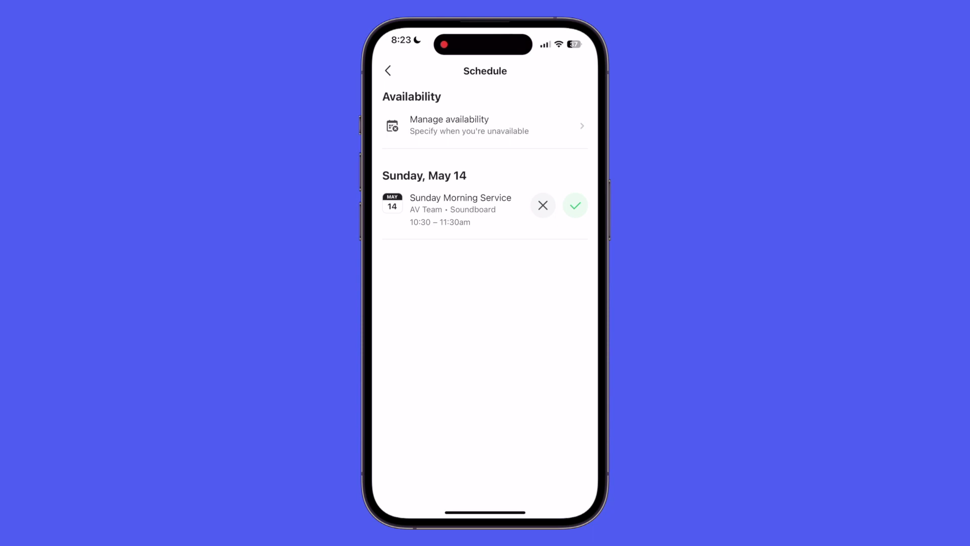
Step: Switch to the Sunny City mobile app and open the volunteer schedule through the user profile
left_click(388, 71)
left_click(390, 71)
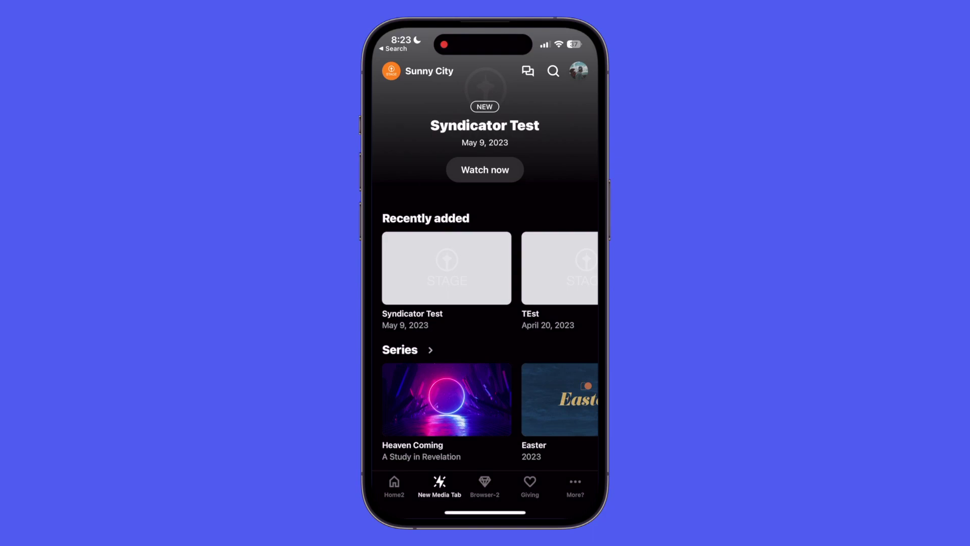
left_click(578, 71)
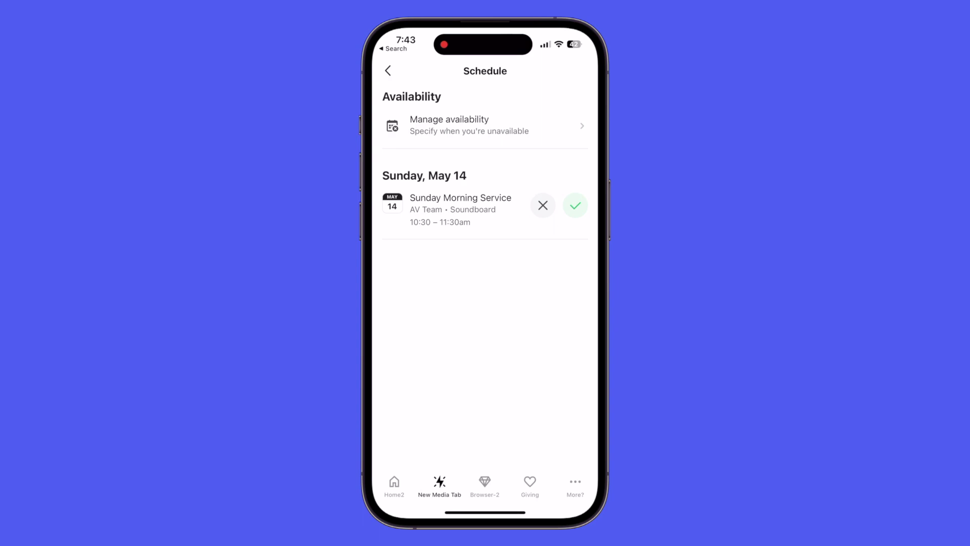
Step: Preview and cancel declining the May 14 Sunday Morning Service Soundboard request, and accept the request instead
left_click(543, 205)
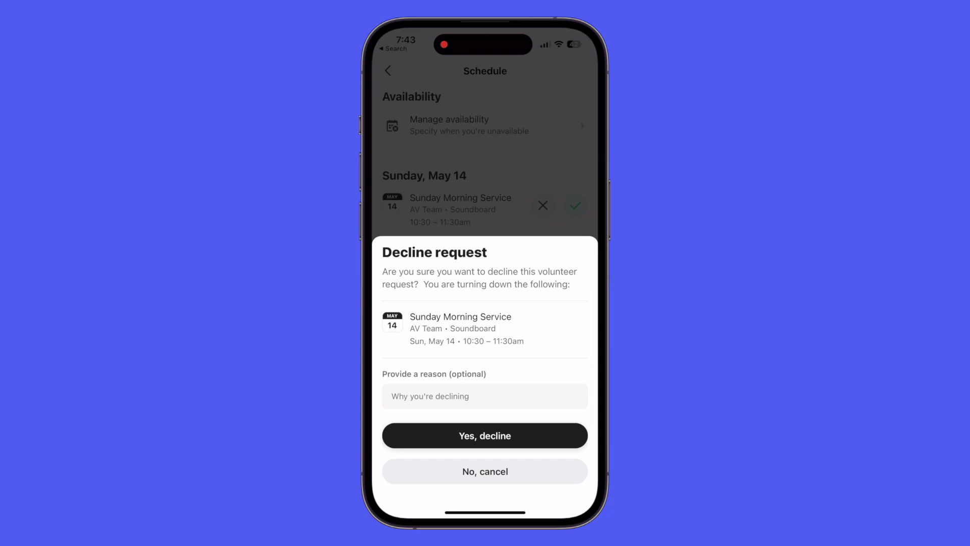
left_click(485, 471)
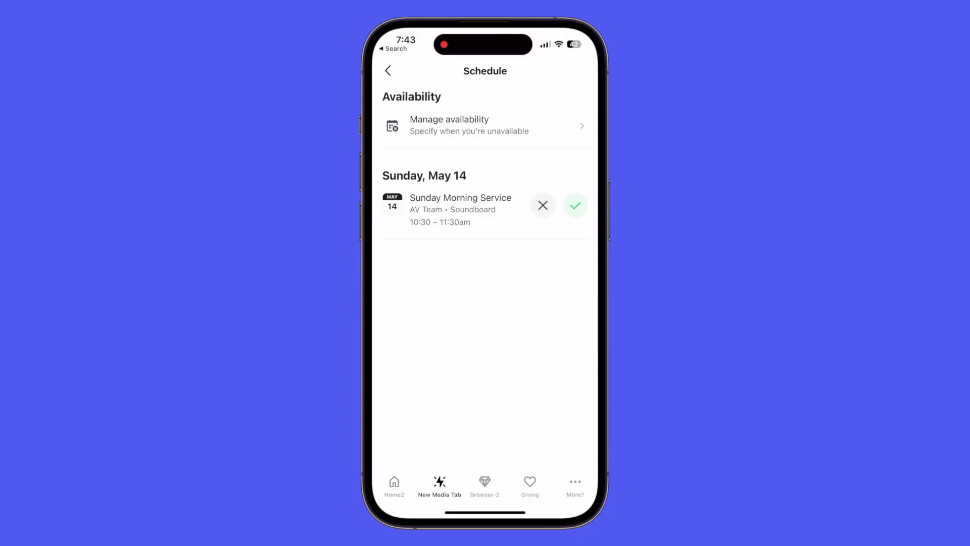
left_click(575, 205)
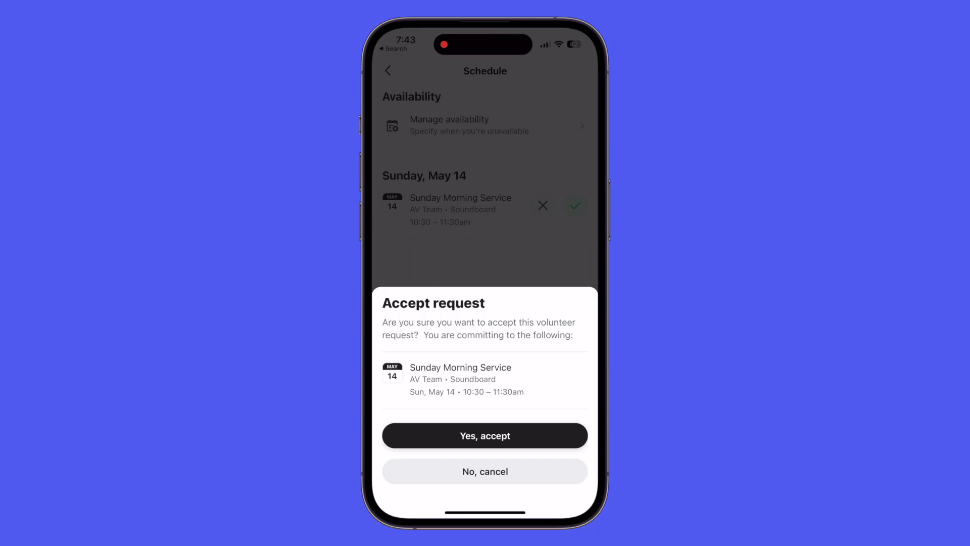
left_click(485, 435)
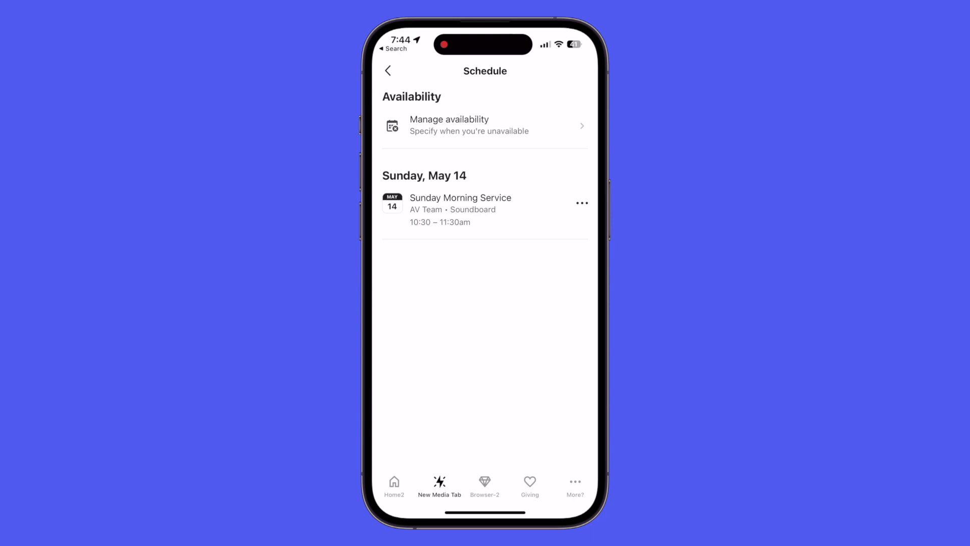
Step: Add and save an unavailable period with May 21, 2023 as both start and end date, without a description
left_click(449, 125)
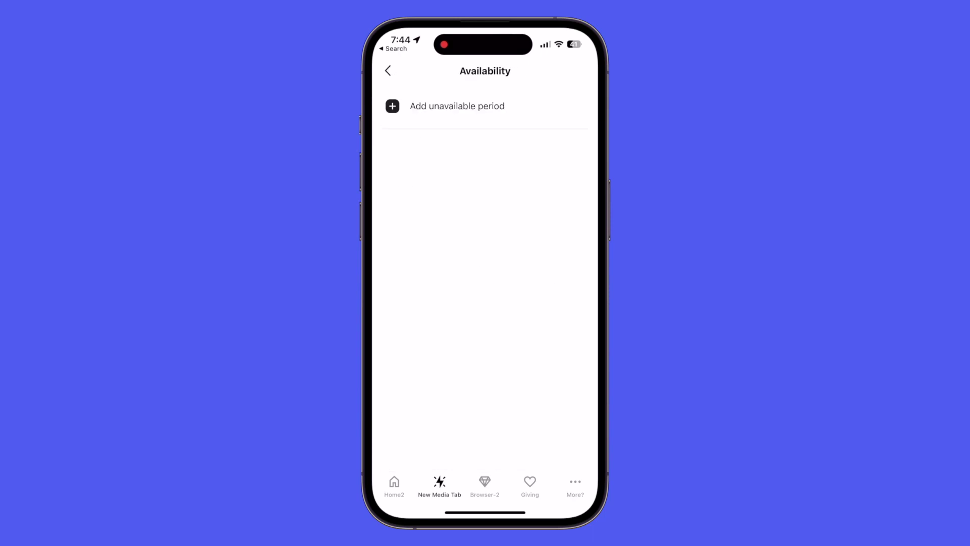
left_click(457, 106)
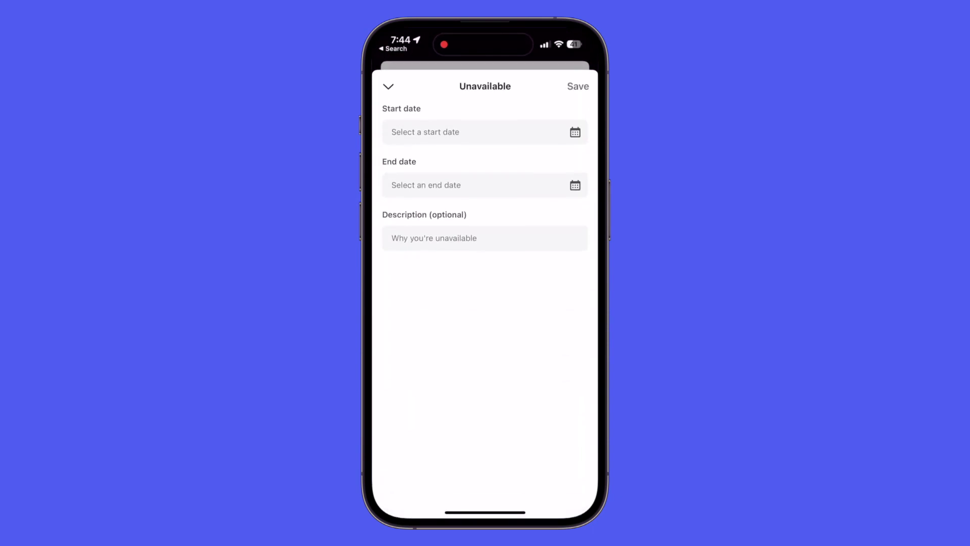
left_click(475, 130)
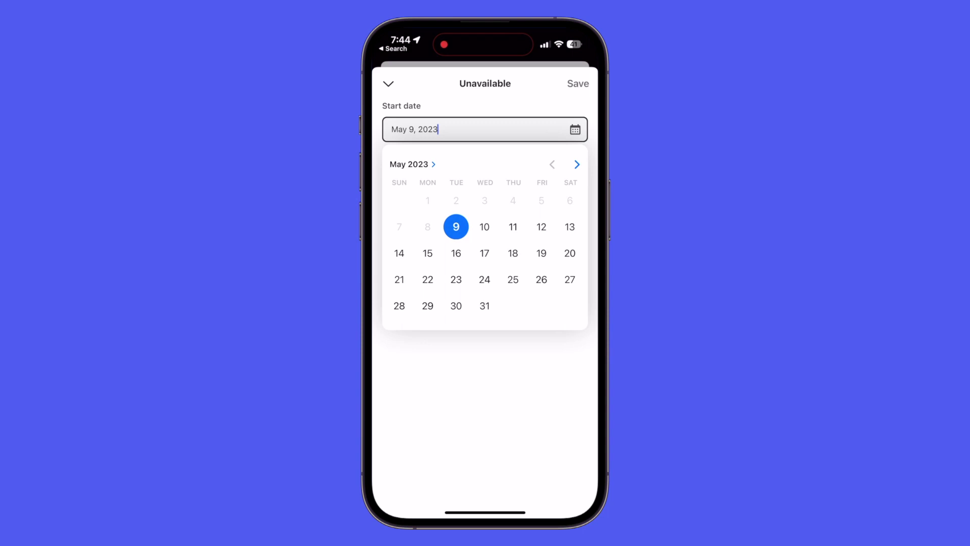
left_click(399, 280)
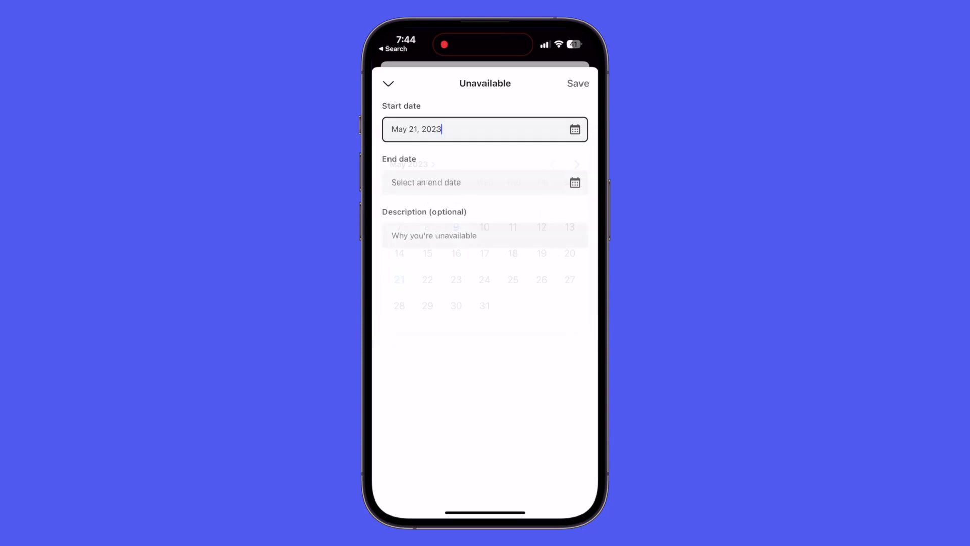
left_click(475, 182)
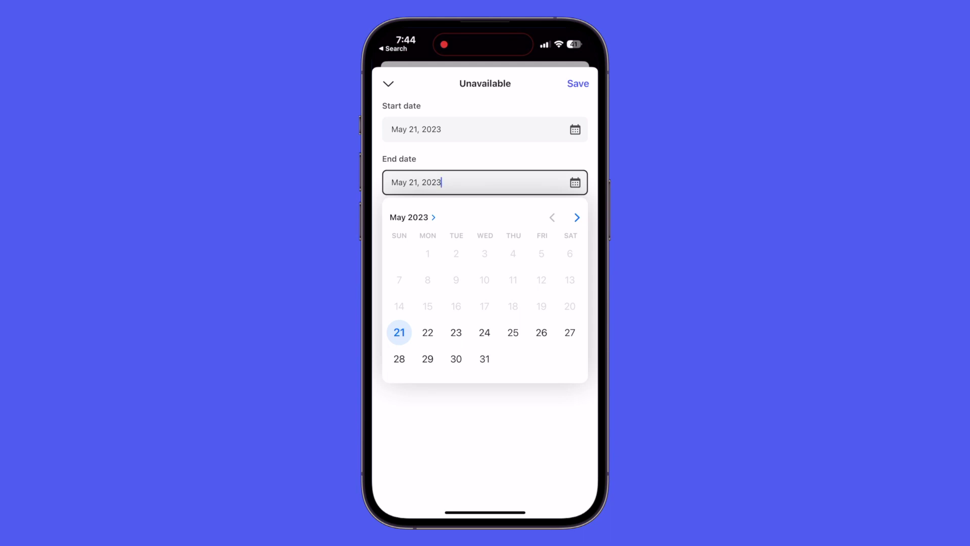
left_click(399, 332)
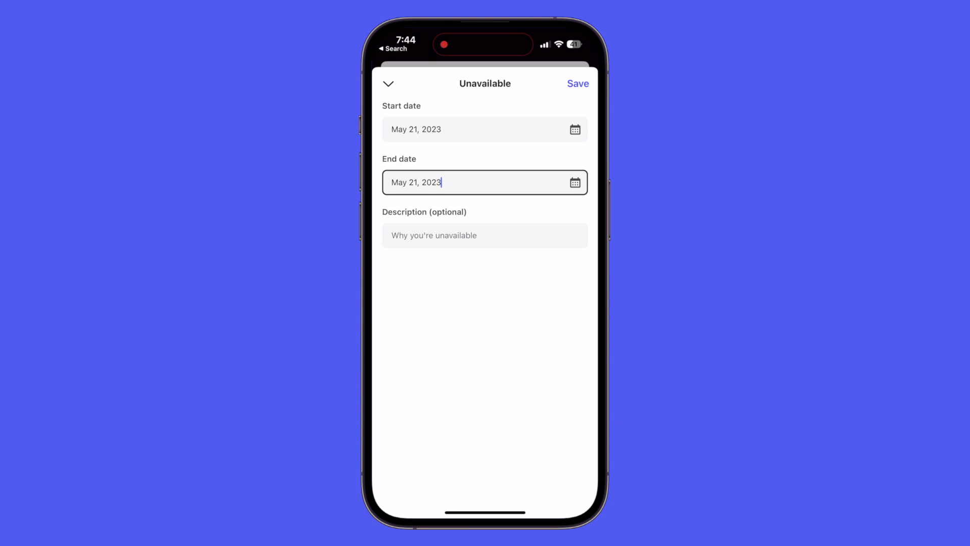
left_click(578, 84)
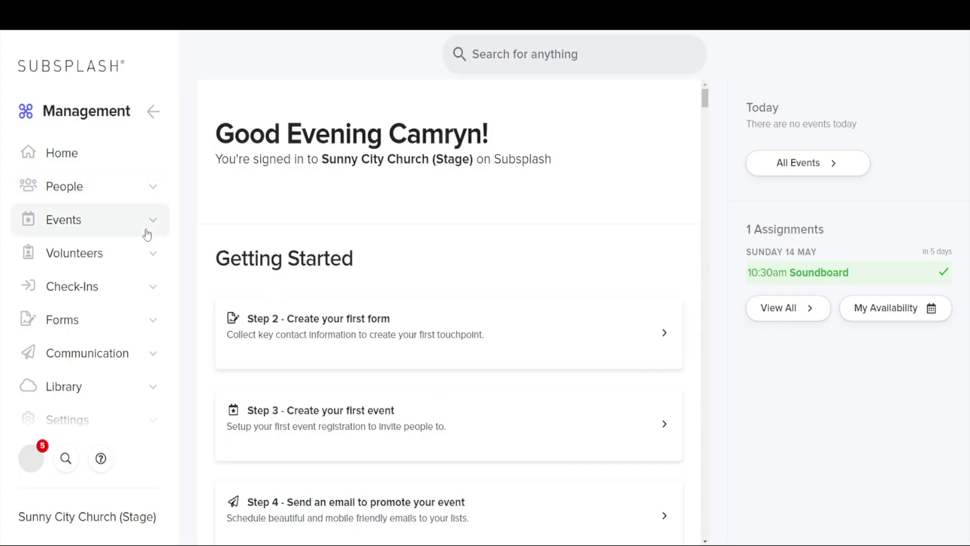
Step: Switch to Subsplash Management and check the volunteer's Soundboard response in the Sunday Morning Service roster, and return to the events list
left_click(149, 221)
left_click(75, 279)
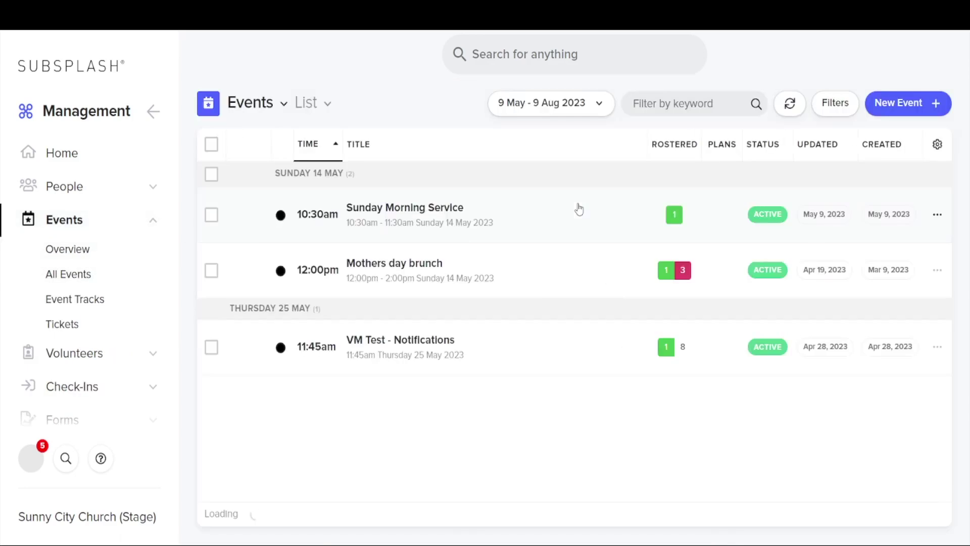
left_click(674, 216)
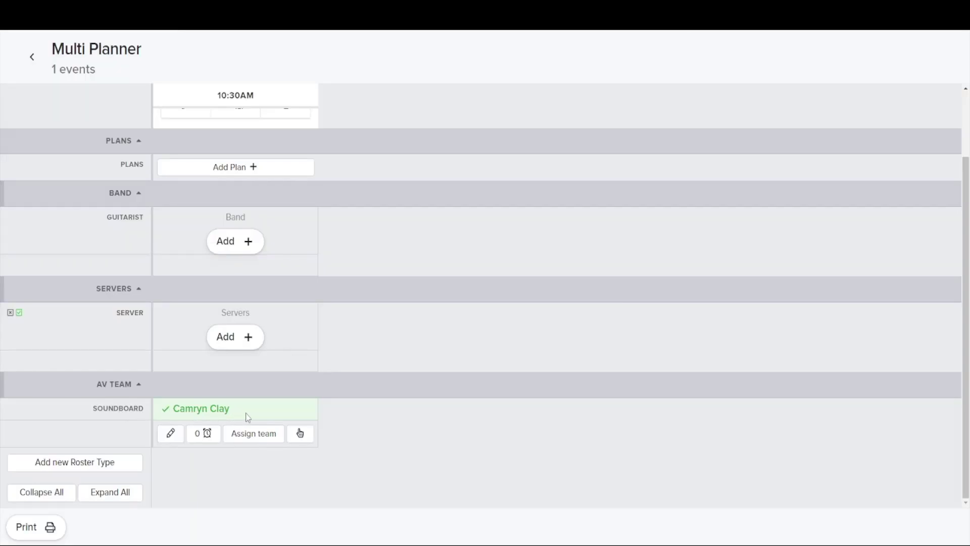
left_click(32, 56)
Step: Filter the contacts by the volunteer's first name and open the matching contact record
left_click(136, 188)
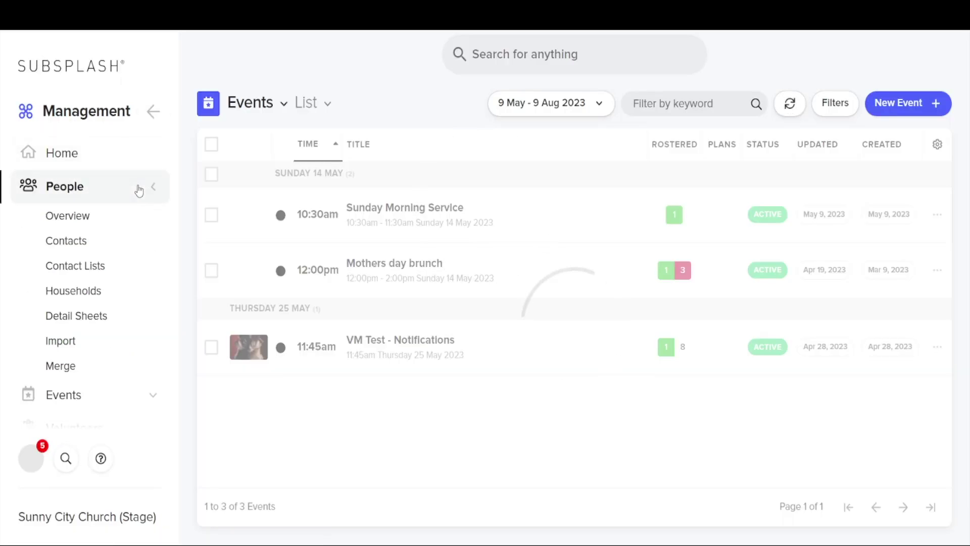
left_click(87, 242)
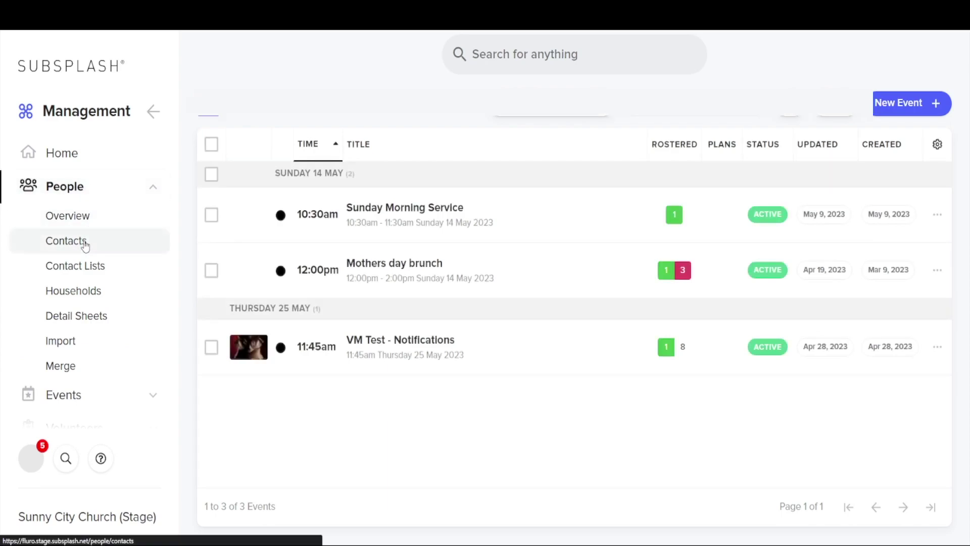
left_click(670, 96)
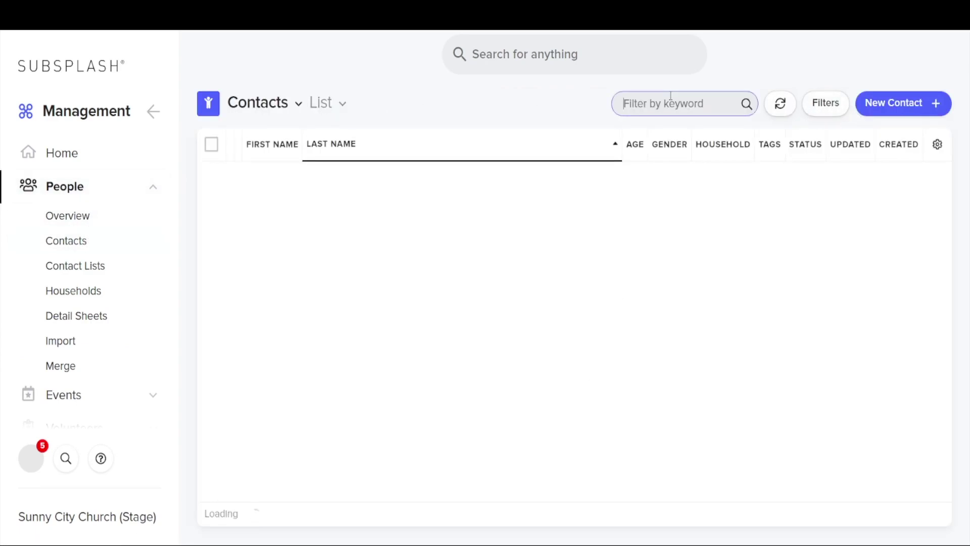
type("camryn")
left_click(417, 186)
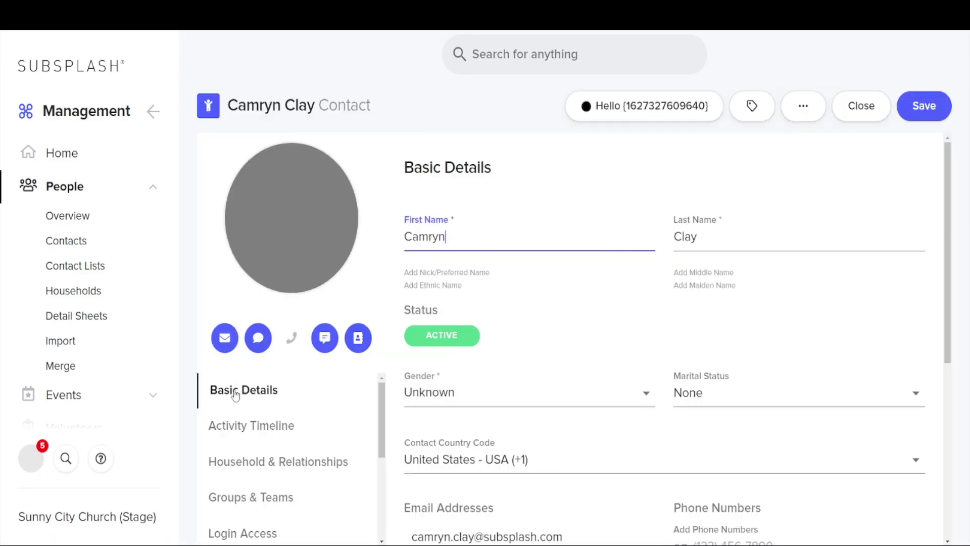
Step: Review the unavailability periods under the contact's volunteer availability and close the record
scroll(268, 425, "down", 4)
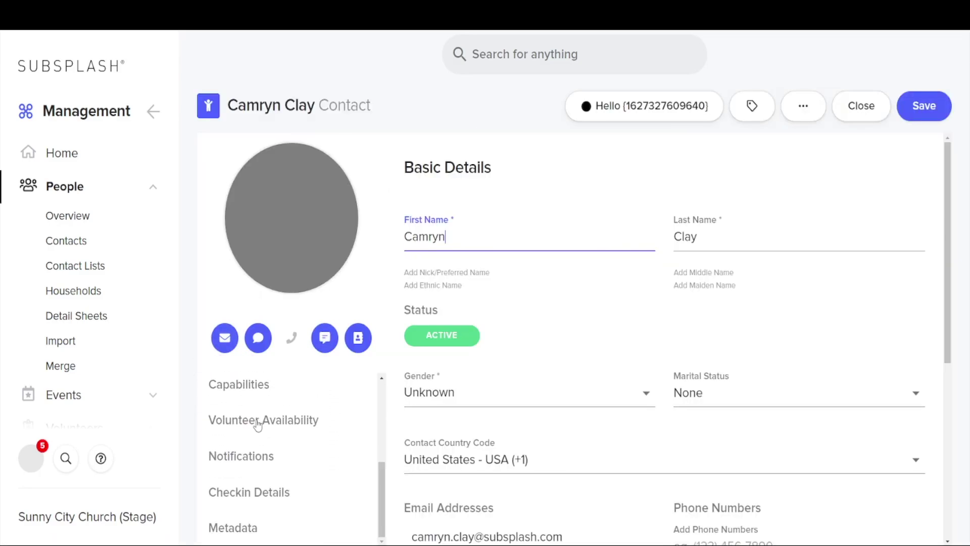
left_click(254, 422)
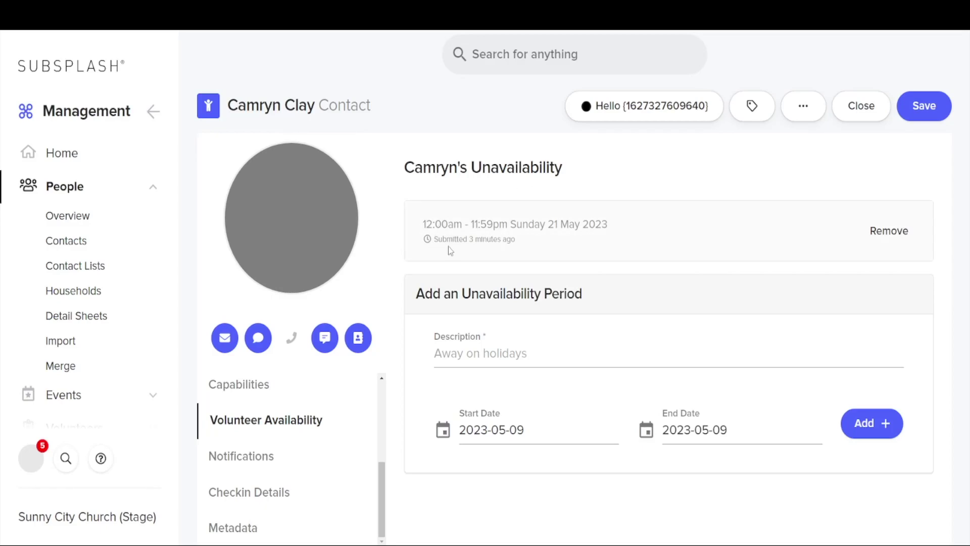
key("Escape")
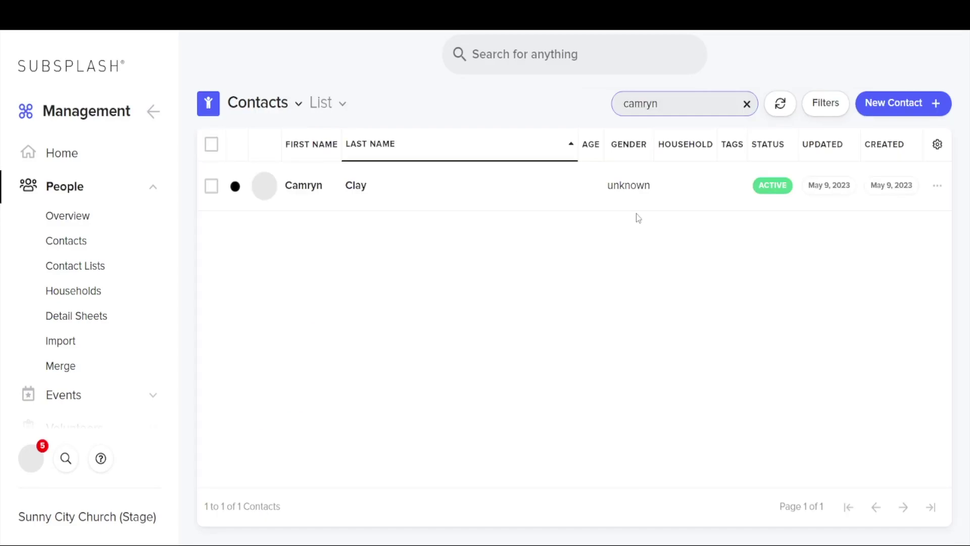